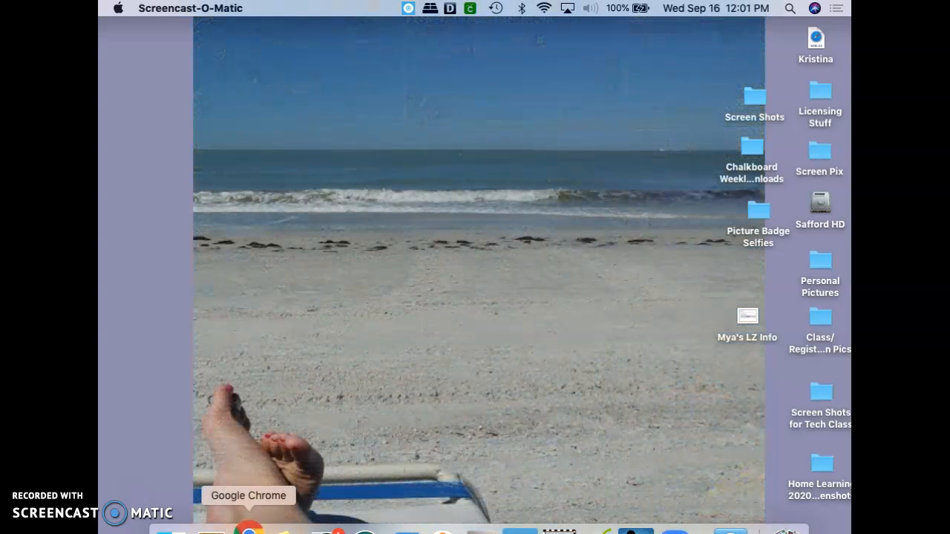
Step: Open Chrome to the Gmail inbox and launch YouTube from the Google apps grid
left_click(249, 529)
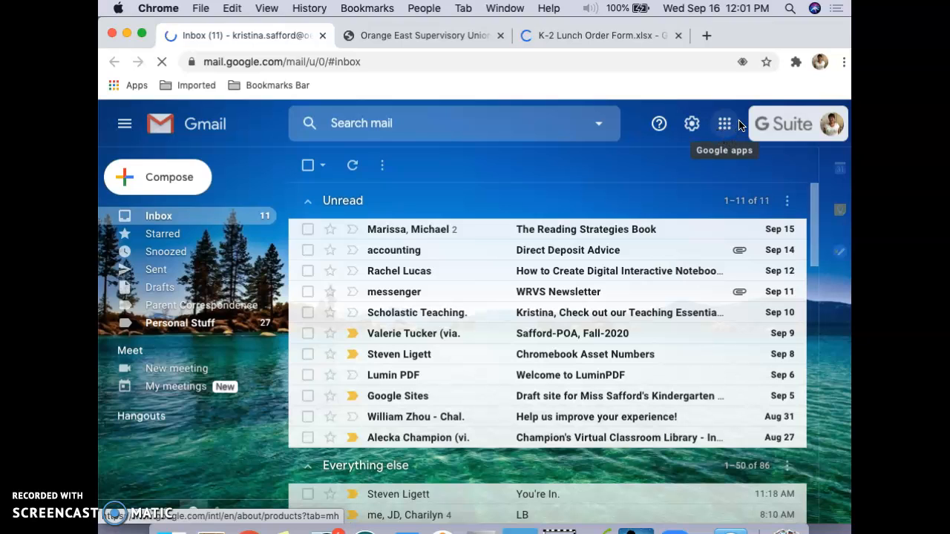
left_click(727, 127)
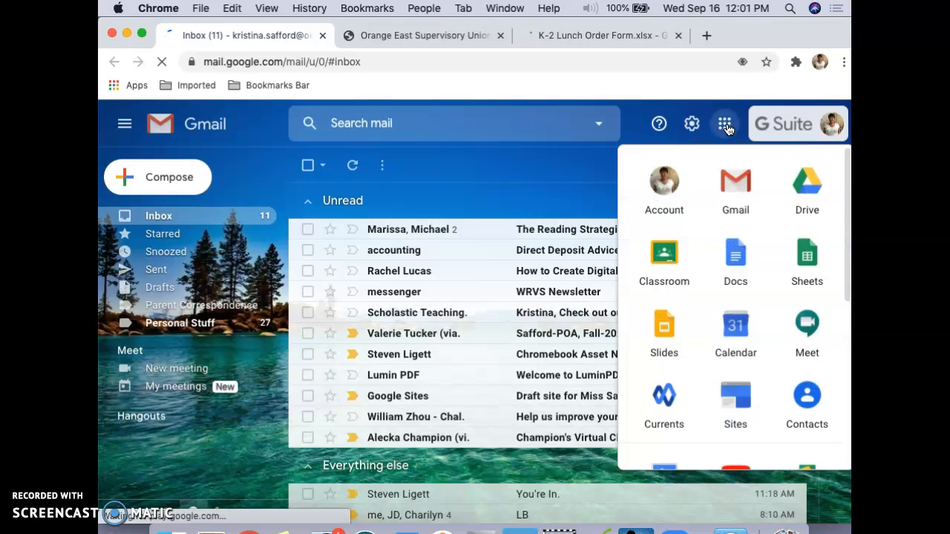
left_click_drag(846, 189, 796, 284)
left_click(736, 311)
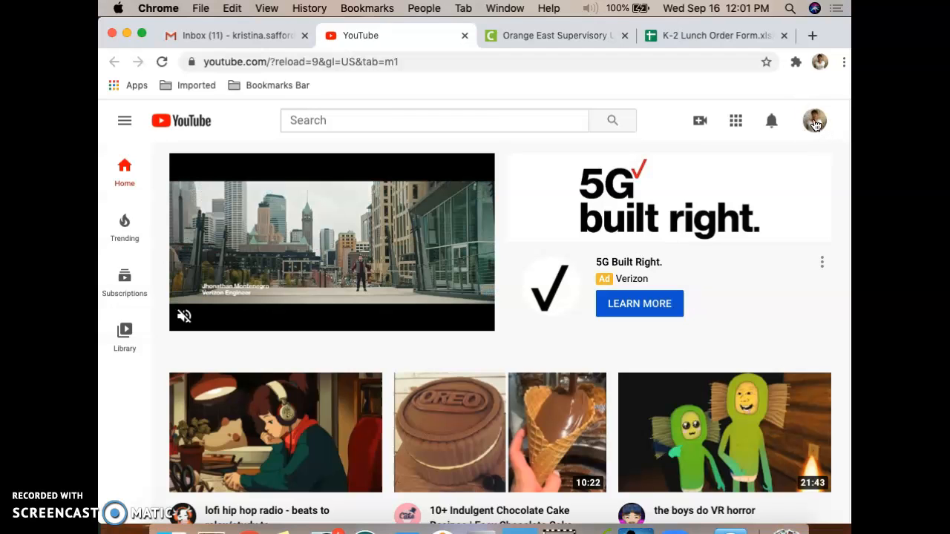
Step: Start a new channel from the avatar menu and choose to use the account's own name
left_click(814, 121)
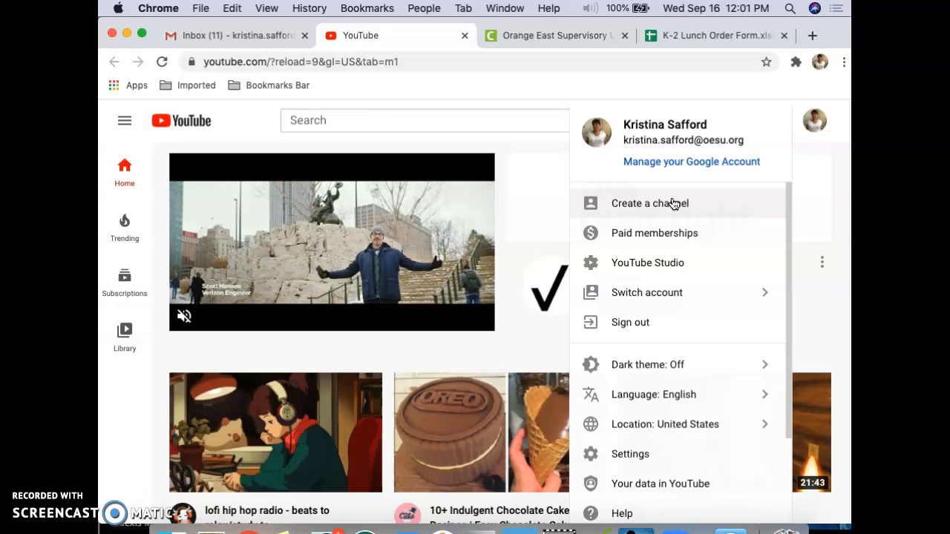
left_click(673, 203)
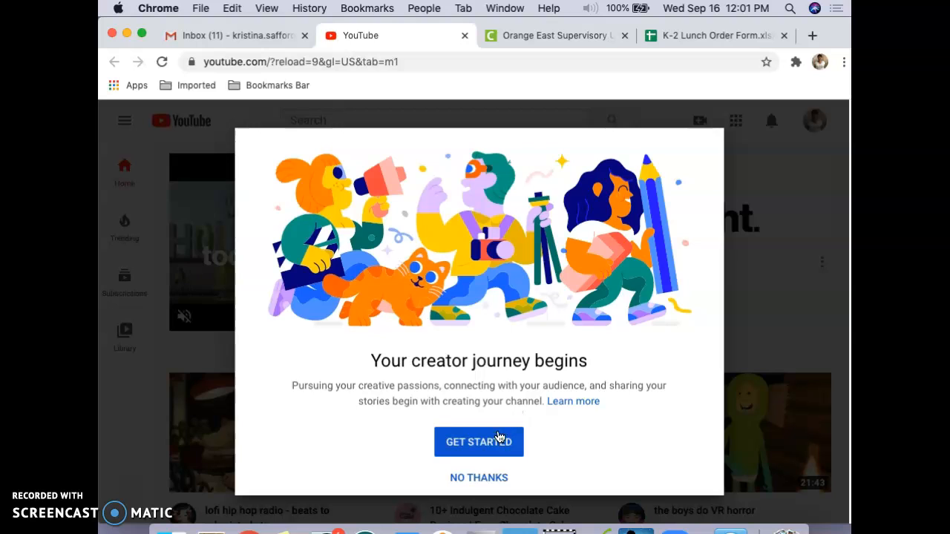
left_click(493, 443)
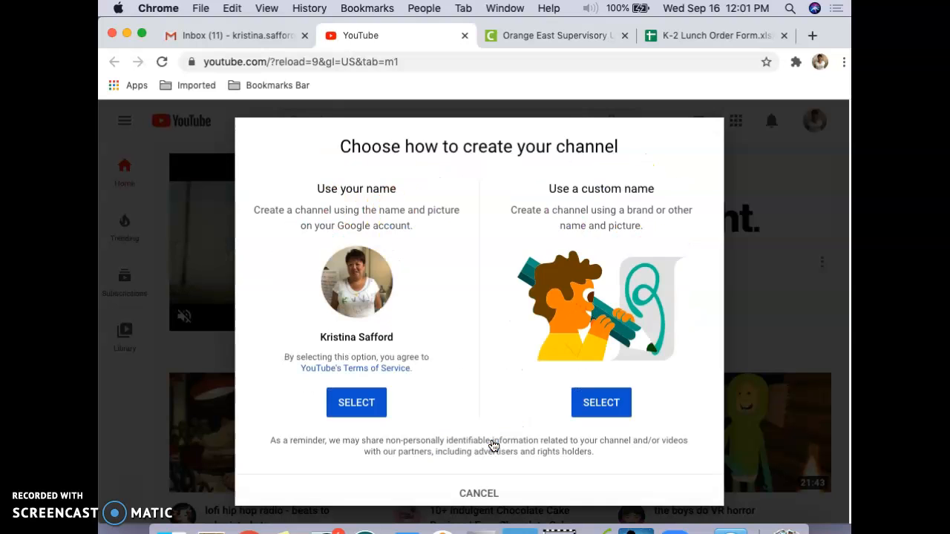
left_click(357, 408)
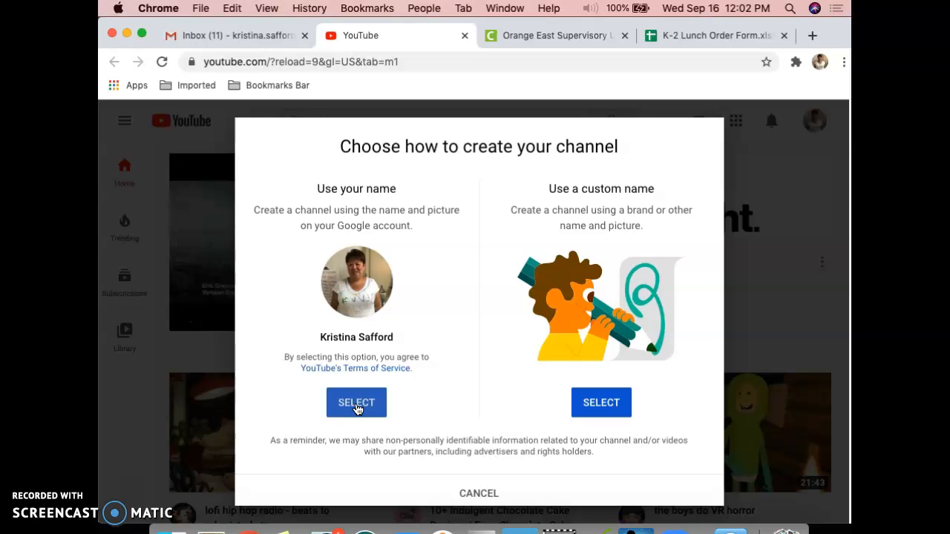
left_click(357, 408)
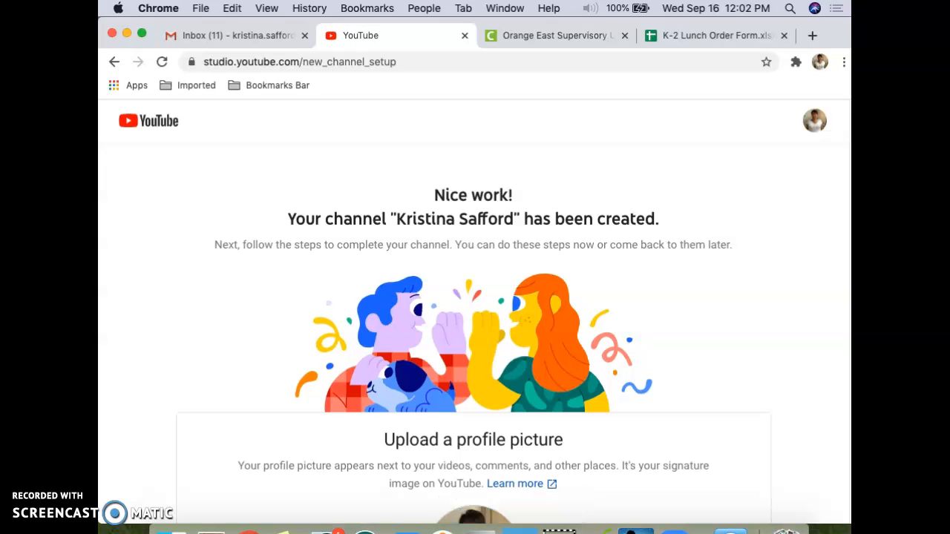
Step: Choose Set up later on the channel setup page and dismiss the customization tip
scroll(846, 312, "down", 5)
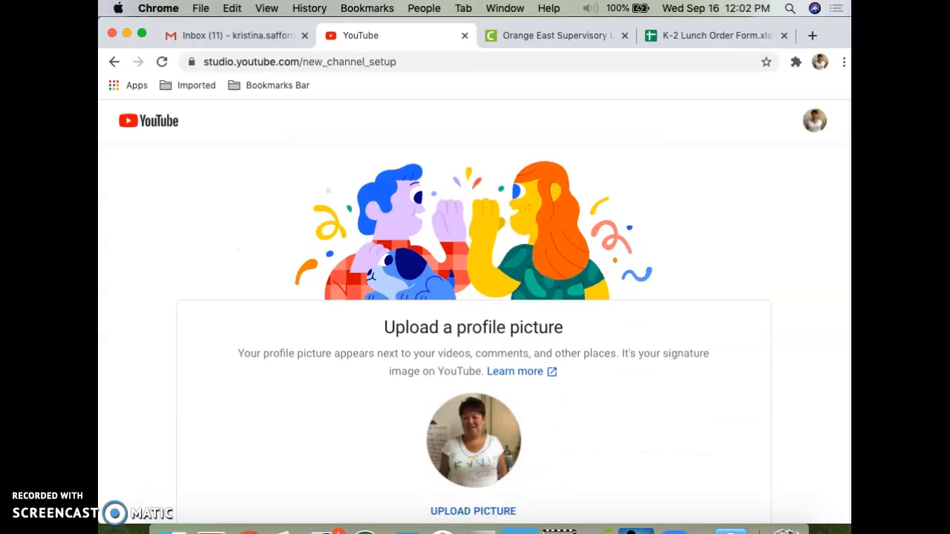
scroll(846, 312, "down", 8)
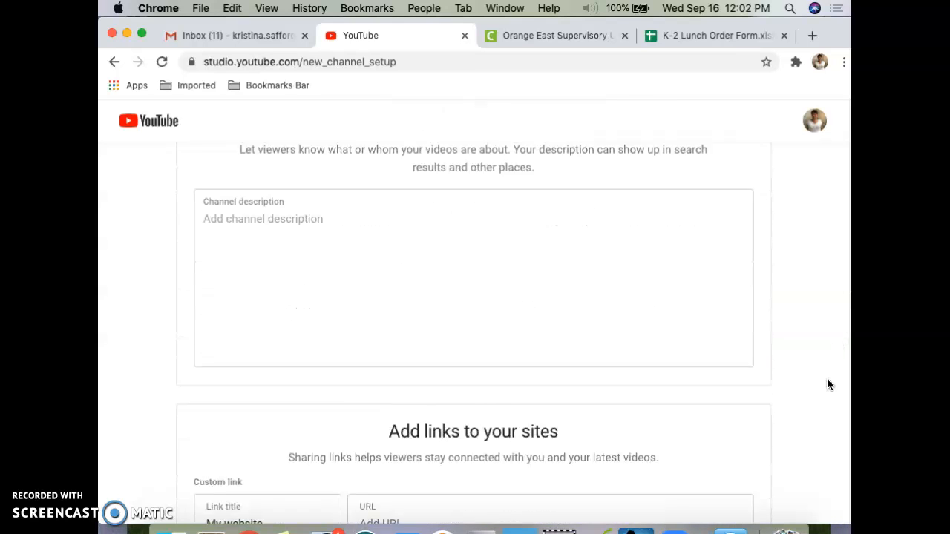
scroll(811, 479, "down", 1)
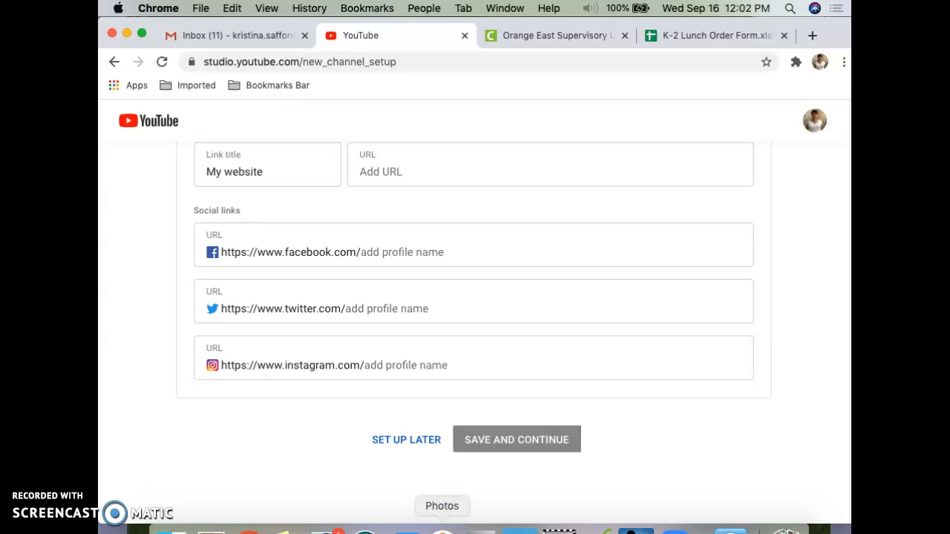
left_click(409, 442)
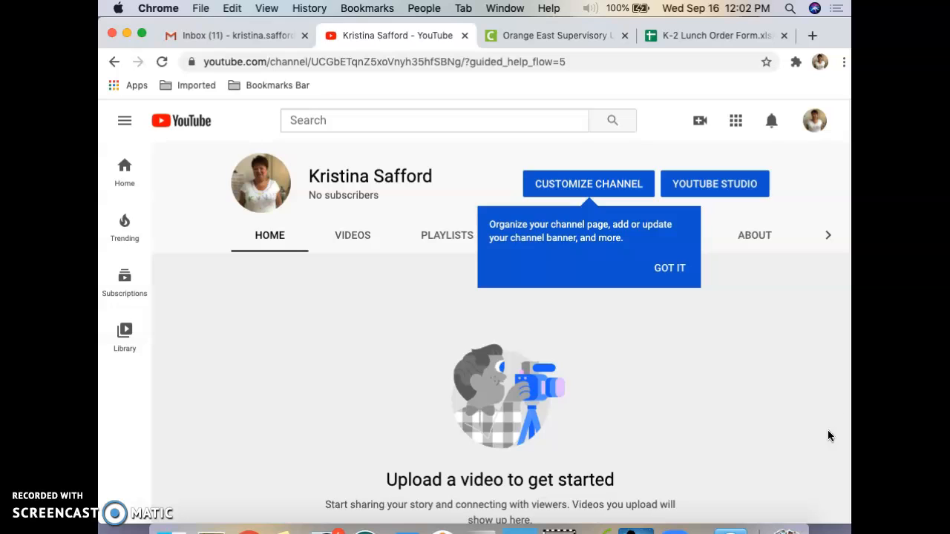
left_click(670, 269)
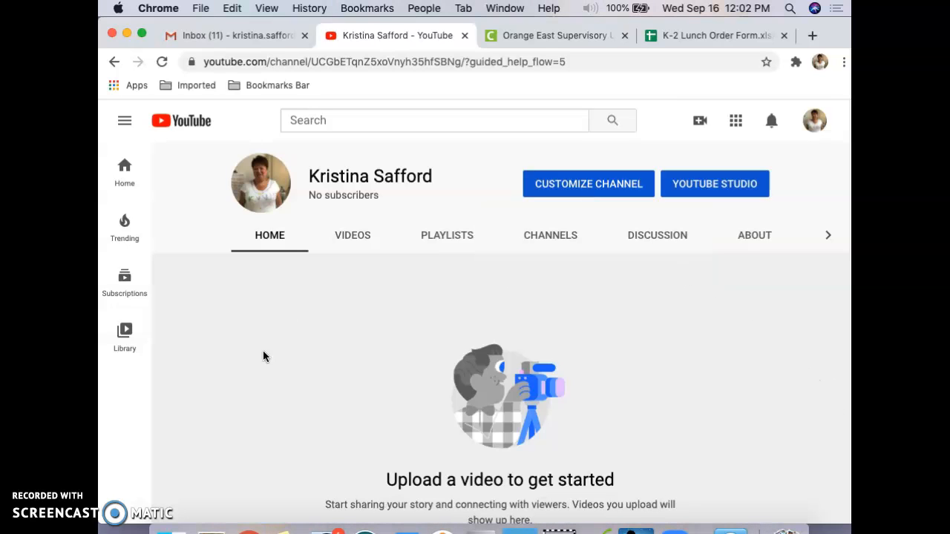
Step: Open YouTube Studio for the new channel and start a video upload
left_click(715, 184)
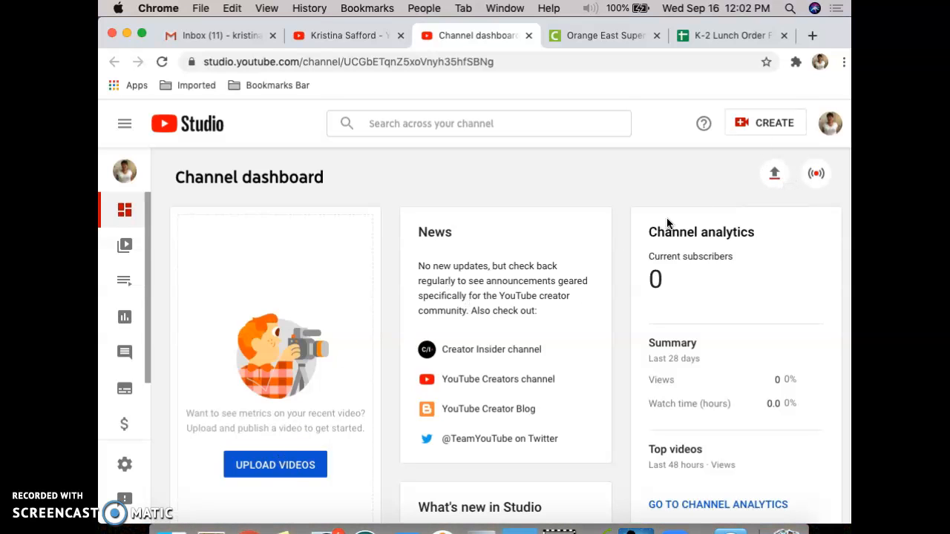
left_click(776, 176)
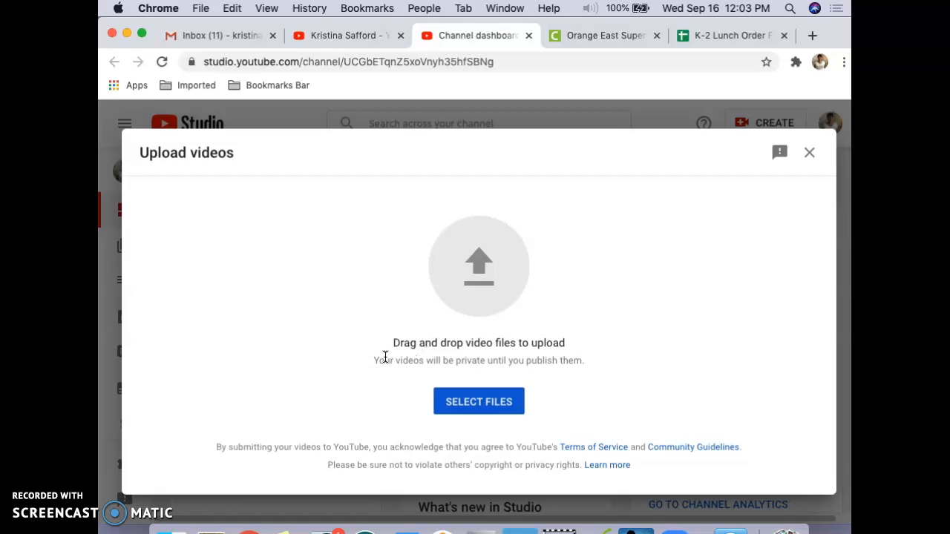
Step: Drag IMG_0053.MOV from Finder's Downloads folder into the Upload videos dialog
left_click(171, 530)
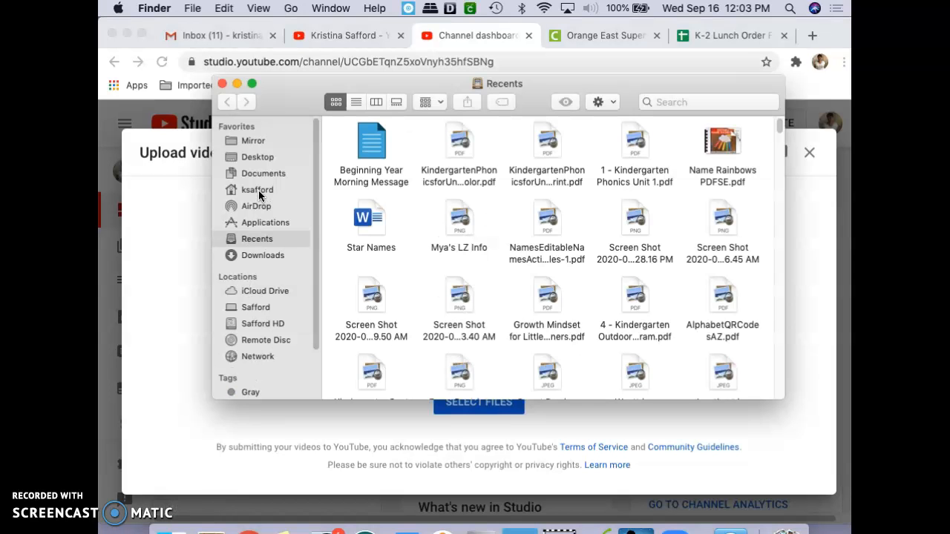
left_click(256, 190)
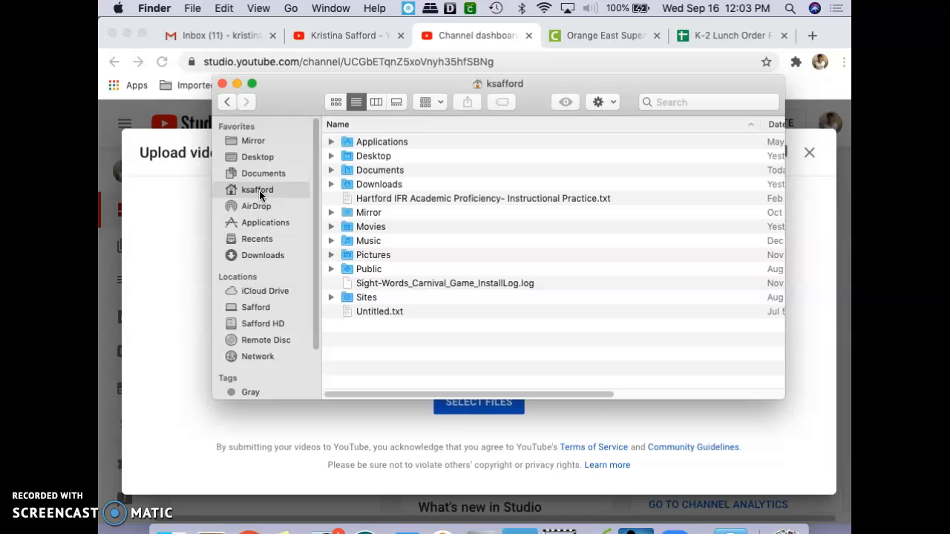
left_click(386, 186)
double_click(386, 185)
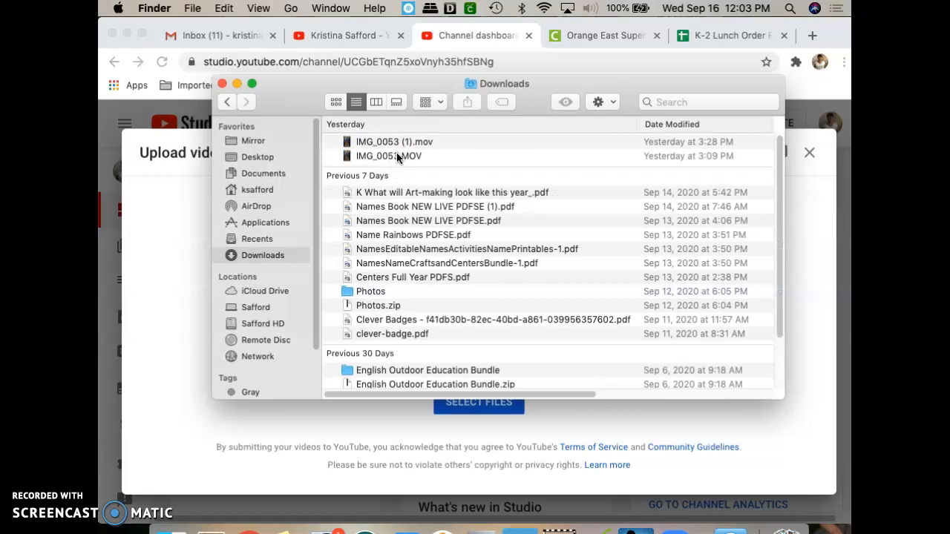
left_click_drag(396, 156, 374, 430)
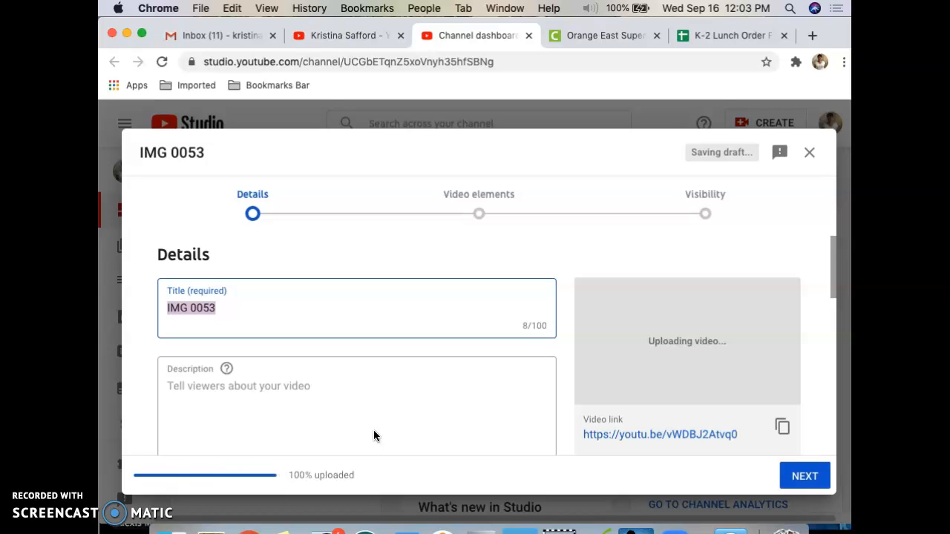
Step: Replace the 'IMG 0053' title in the Details form with 'YouTube Tutorial'
left_click(234, 310)
key("BackSpace")
key("BackSpace")
key("BackSpace")
key("BackSpace")
key("BackSpace")
key("BackSpace")
key("BackSpace")
key("BackSpace")
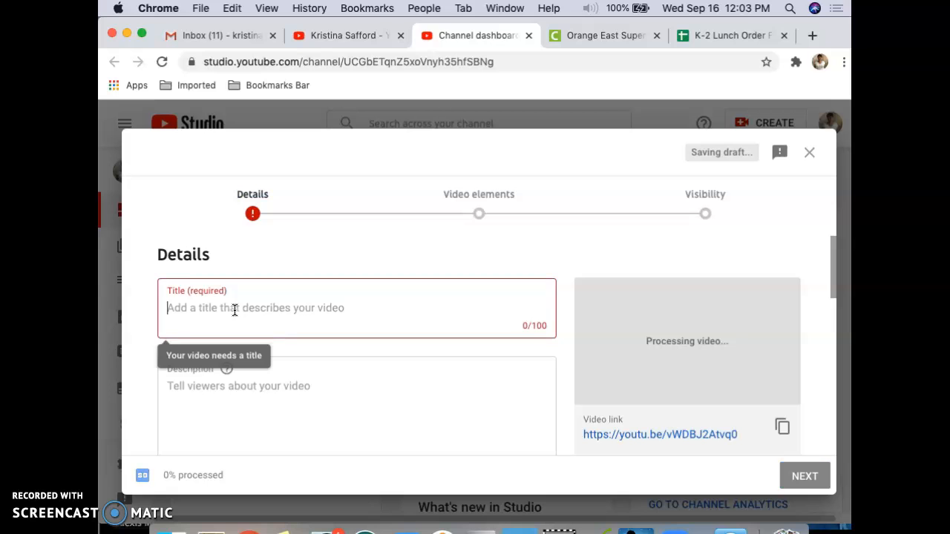
type("YouTube Tut")
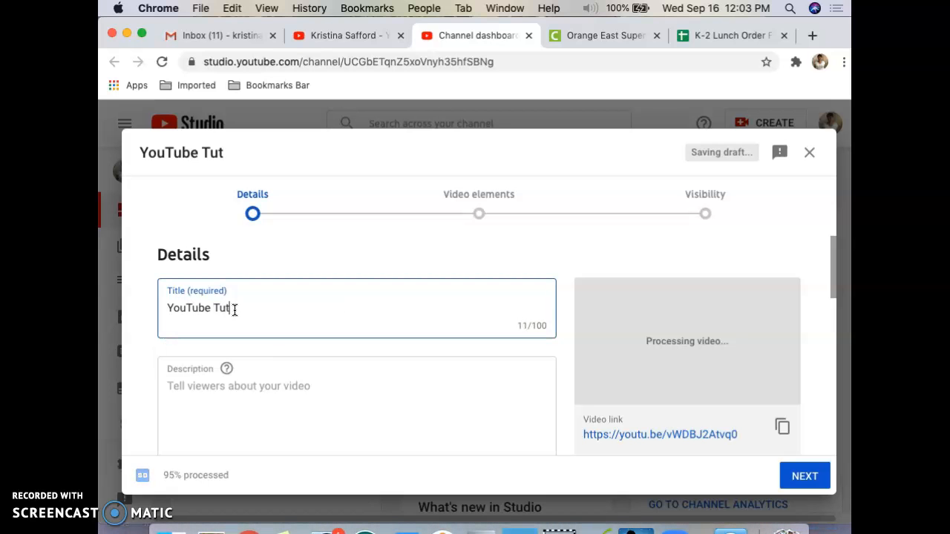
type("ori")
key("BackSpace")
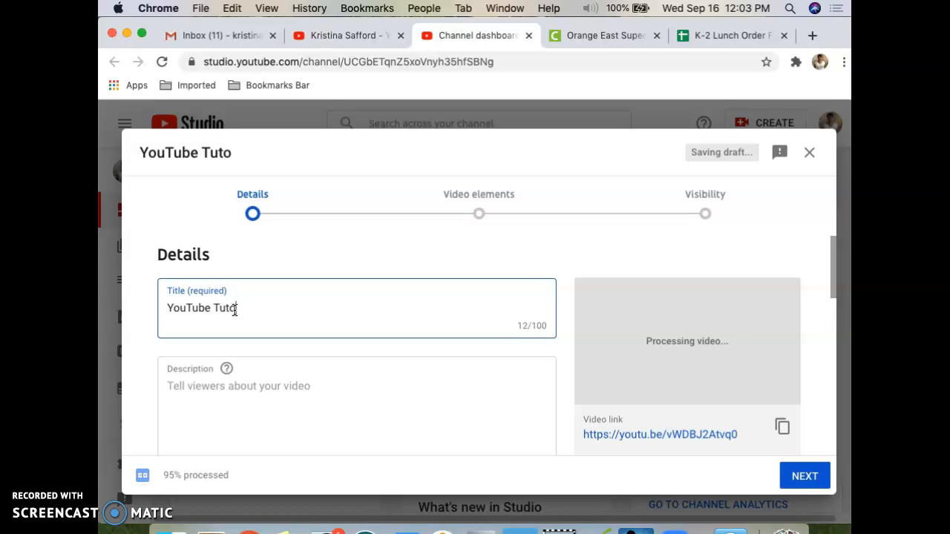
type("rial")
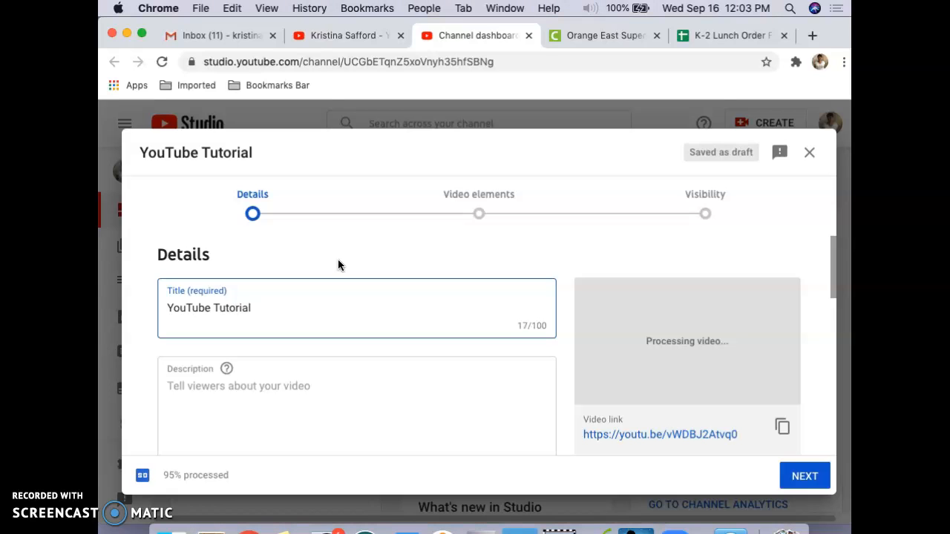
left_click(278, 395)
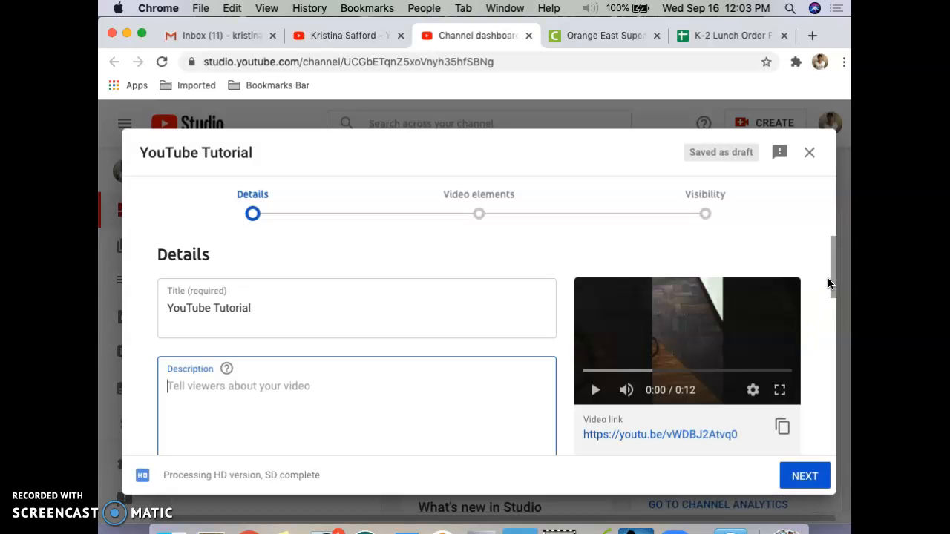
Step: Leave Playlists empty, set audience to 'Yes, it's made for kids', and continue to Video elements
left_click_drag(832, 271, 821, 334)
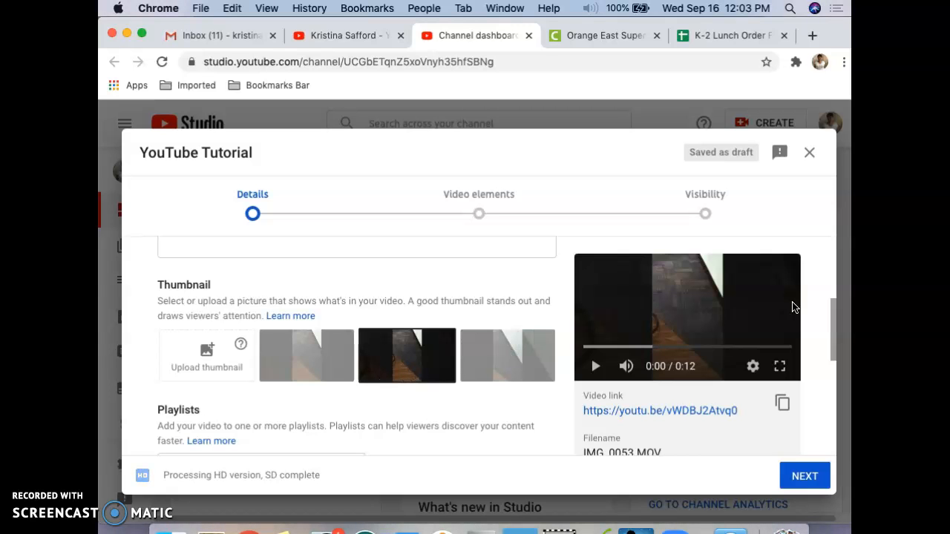
left_click_drag(832, 313, 821, 369)
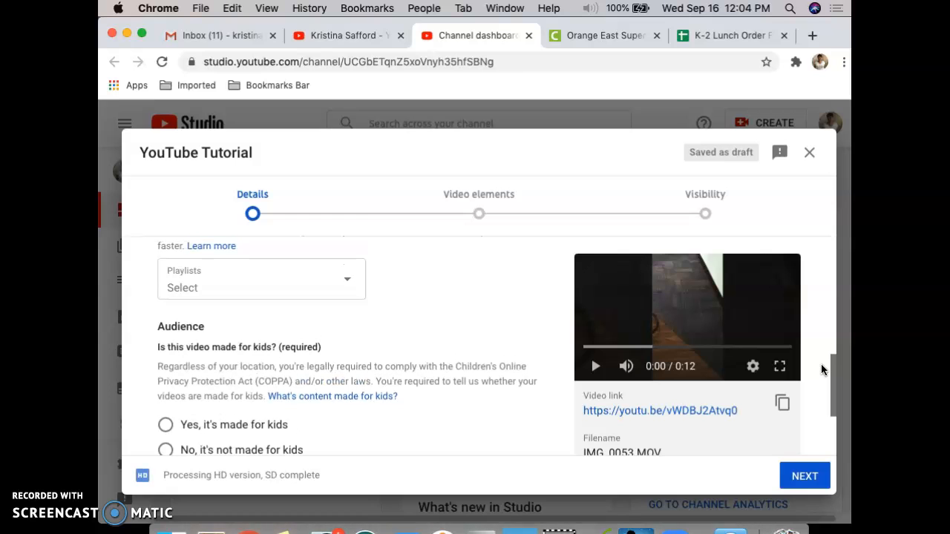
left_click(347, 282)
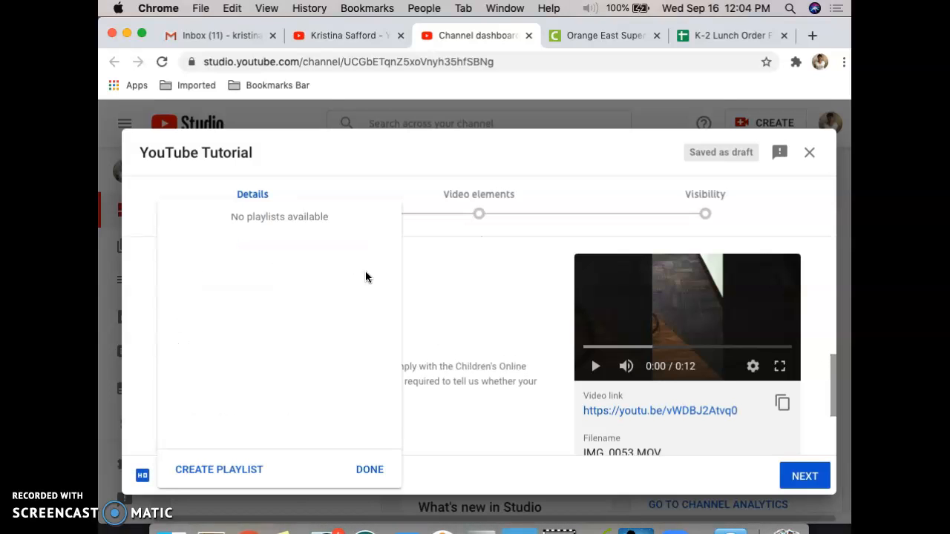
left_click(370, 470)
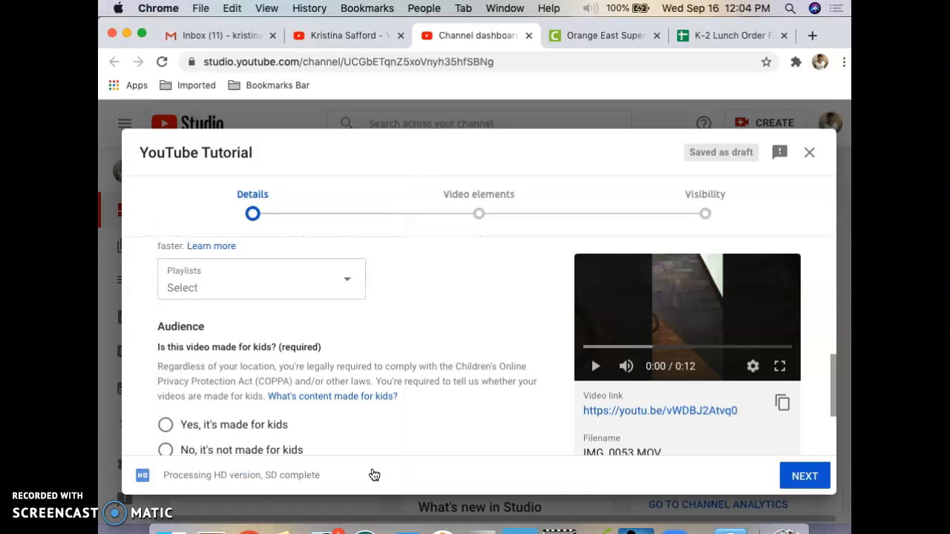
left_click(166, 428)
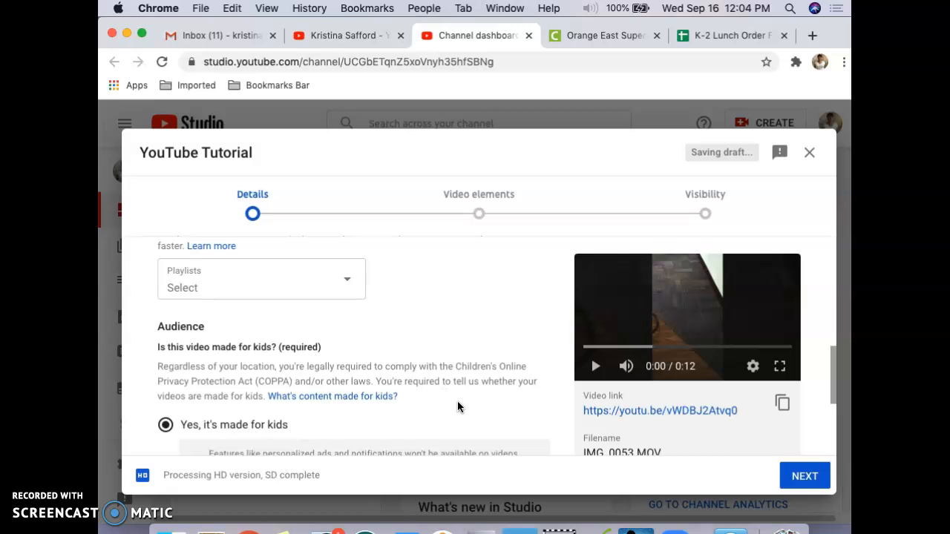
left_click_drag(832, 346, 818, 420)
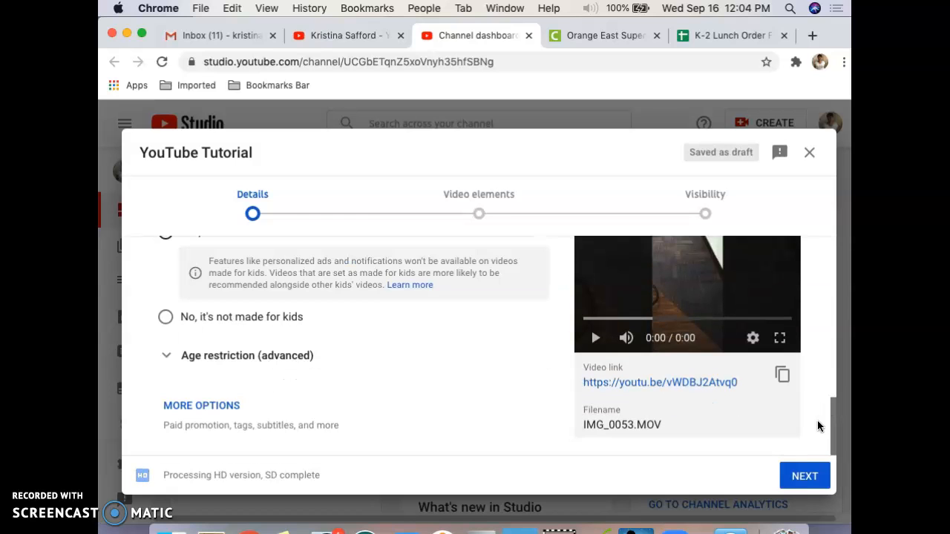
left_click(802, 481)
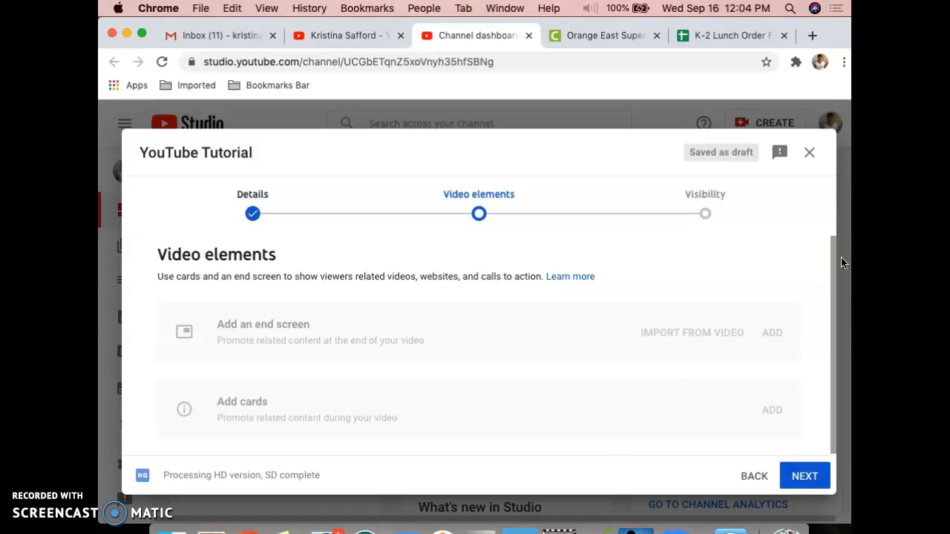
Step: Leave the end screen and cards empty and continue to the Visibility step
left_click_drag(831, 258, 838, 324)
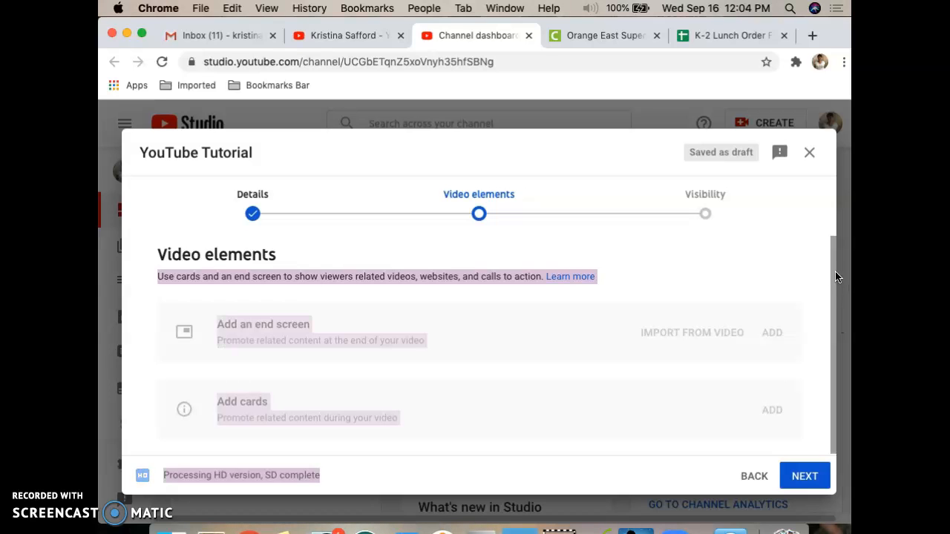
left_click_drag(831, 275, 697, 271)
left_click(710, 246)
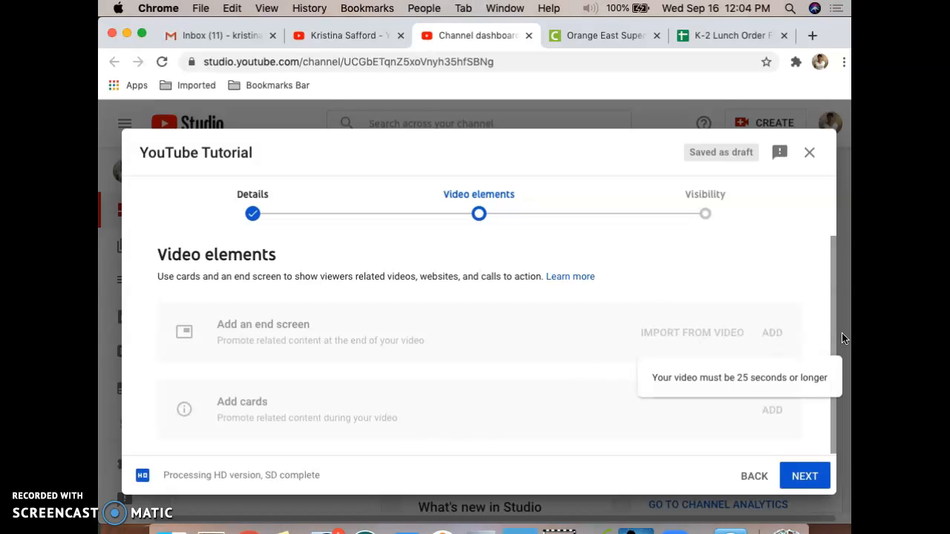
left_click(807, 479)
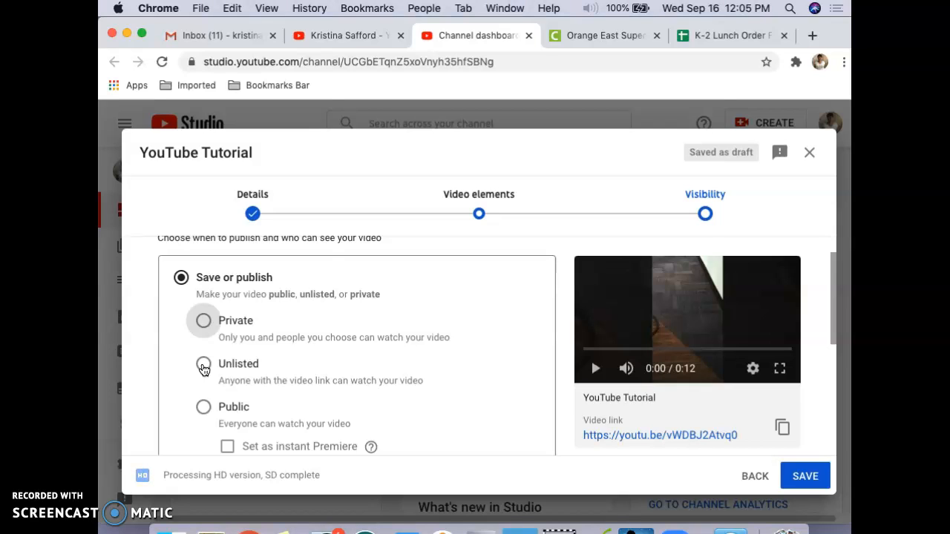
Step: Select Unlisted visibility and save to publish 'YouTube Tutorial'
left_click(204, 367)
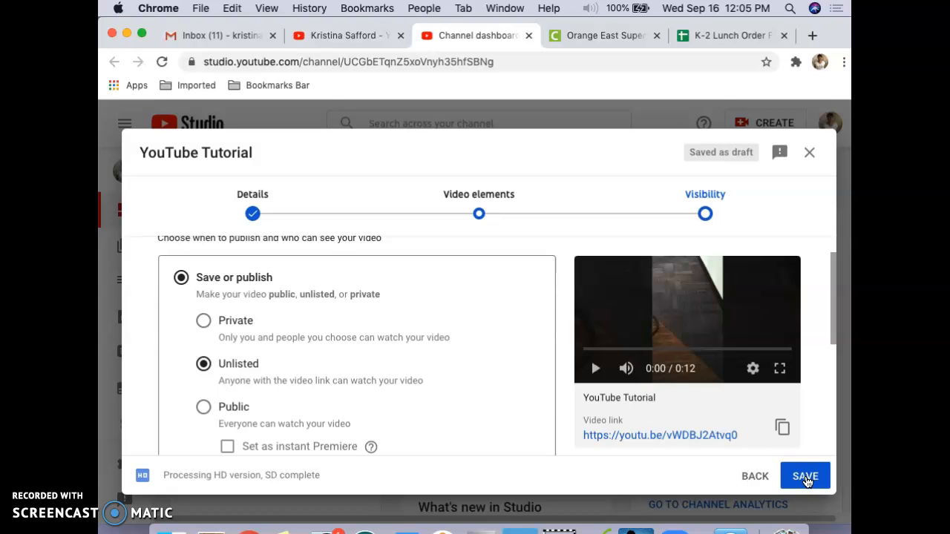
left_click(807, 481)
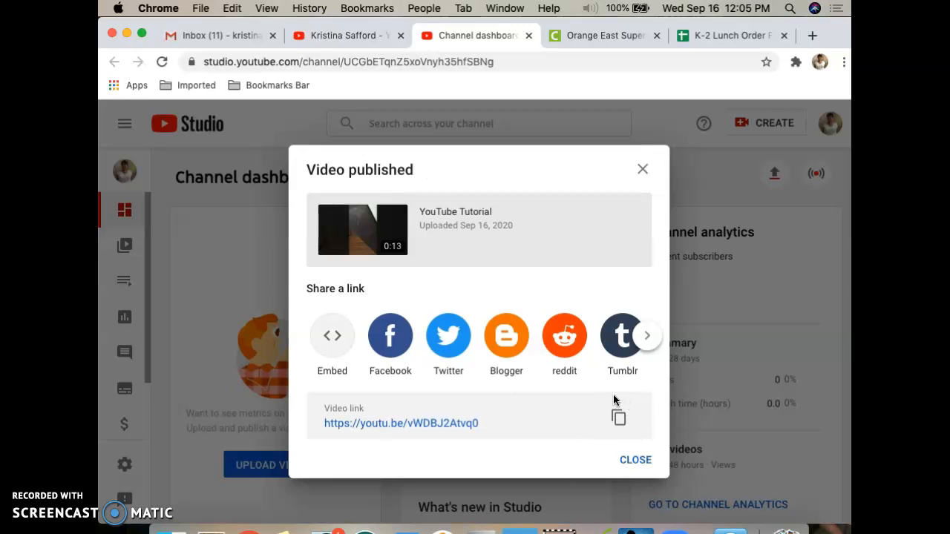
Step: Copy the YouTube Tutorial share link, close the Video published dialog, and open a new tab
left_click(619, 419)
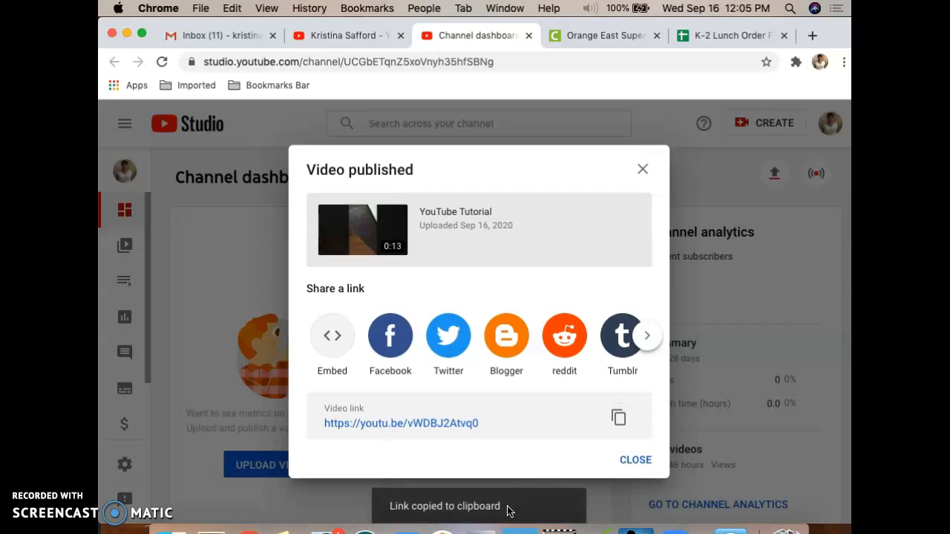
left_click(636, 461)
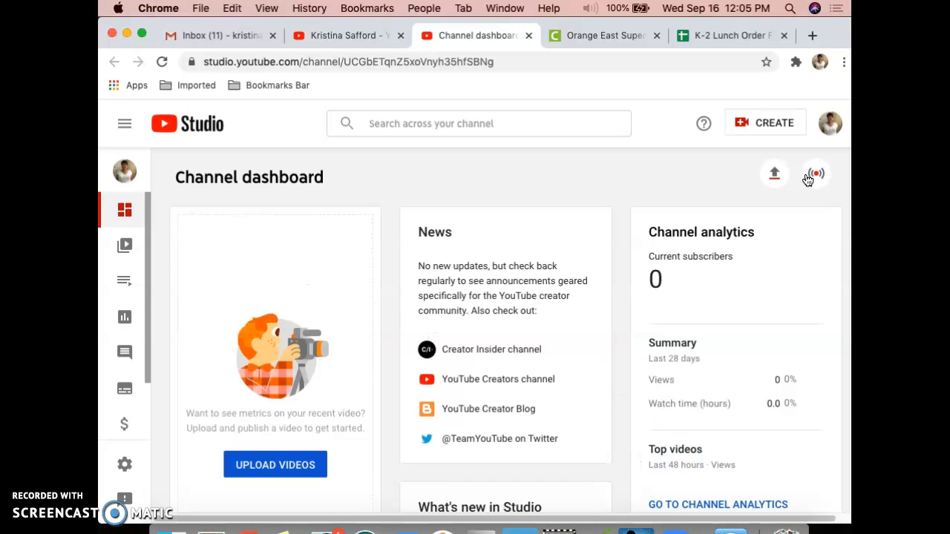
left_click(812, 35)
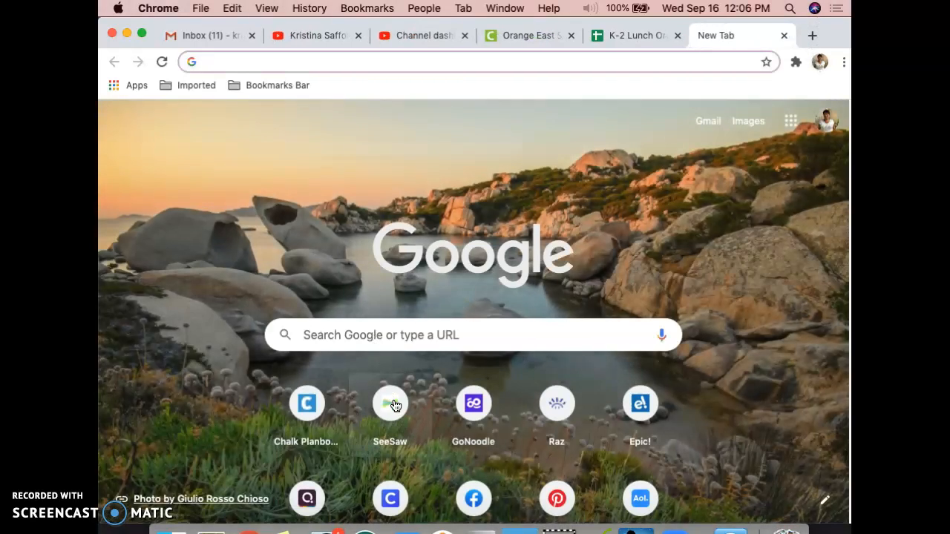
Step: Open Seesaw and switch to the class Inbox, browsing the conversation list
left_click(393, 405)
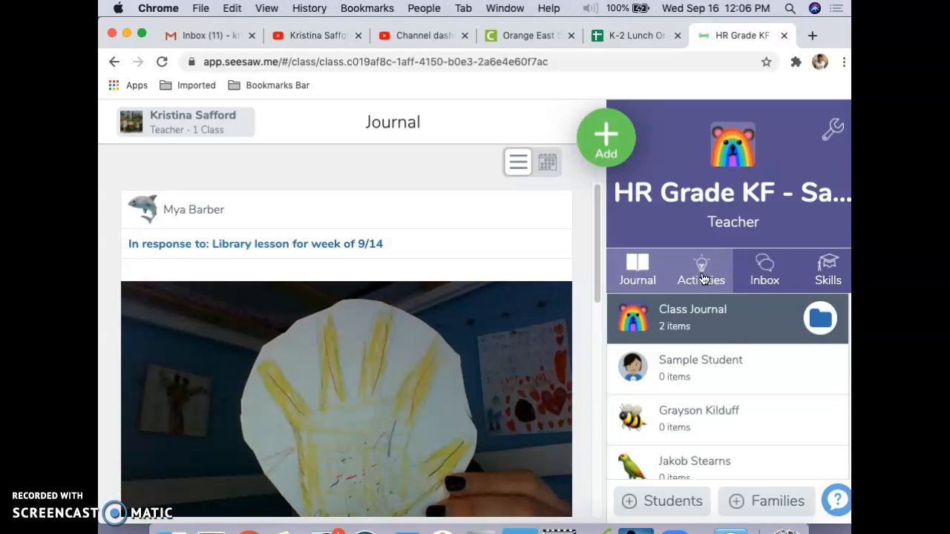
left_click(768, 278)
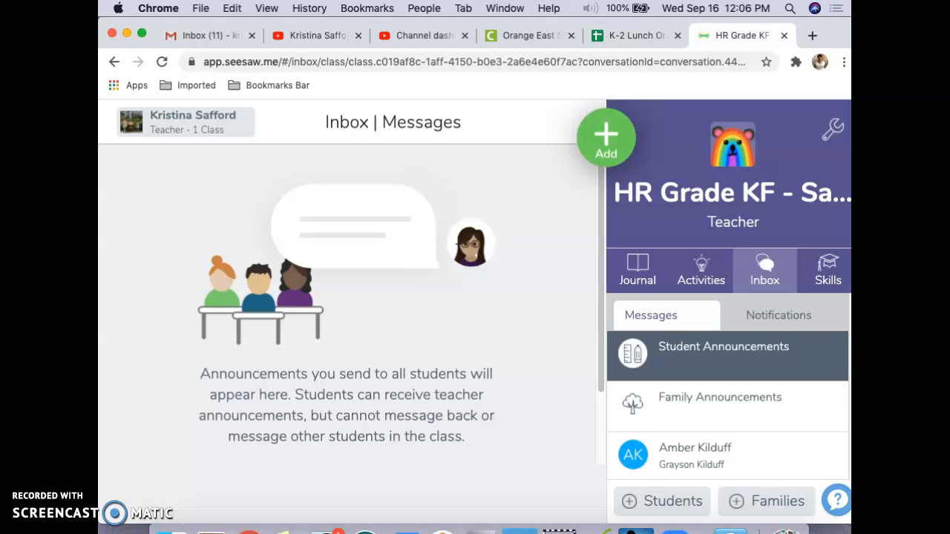
scroll(727, 357, "down", 8)
scroll(850, 406, "down", 5)
scroll(850, 406, "up", 4)
scroll(850, 406, "up", 5)
scroll(846, 360, "down", 3)
scroll(846, 360, "down", 1)
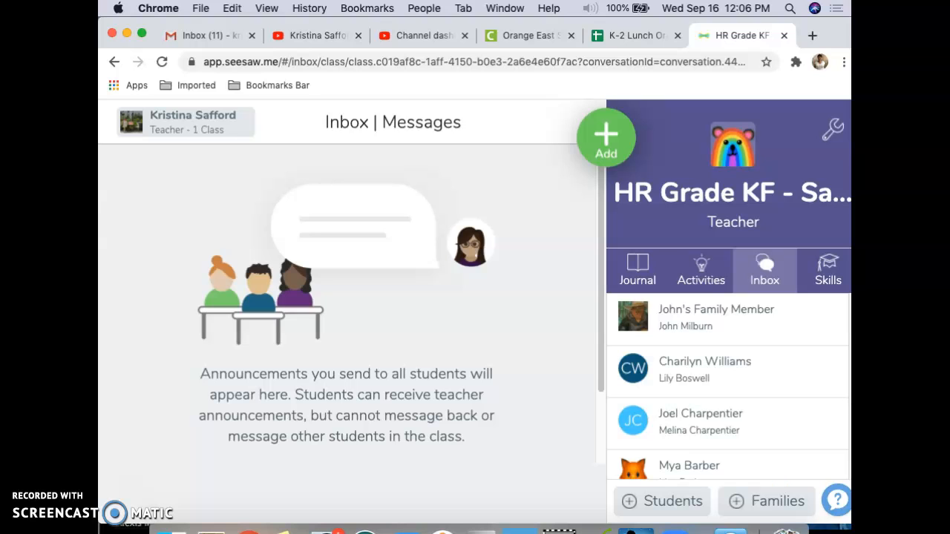
scroll(743, 357, "up", 5)
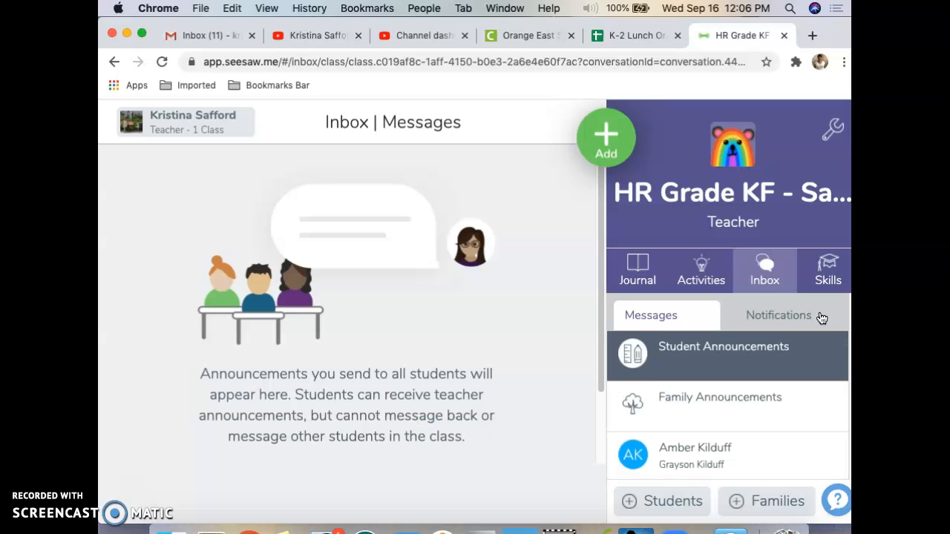
Step: Check the Student and Family Announcements conversations, then open a private conversation with one student
left_click(683, 349)
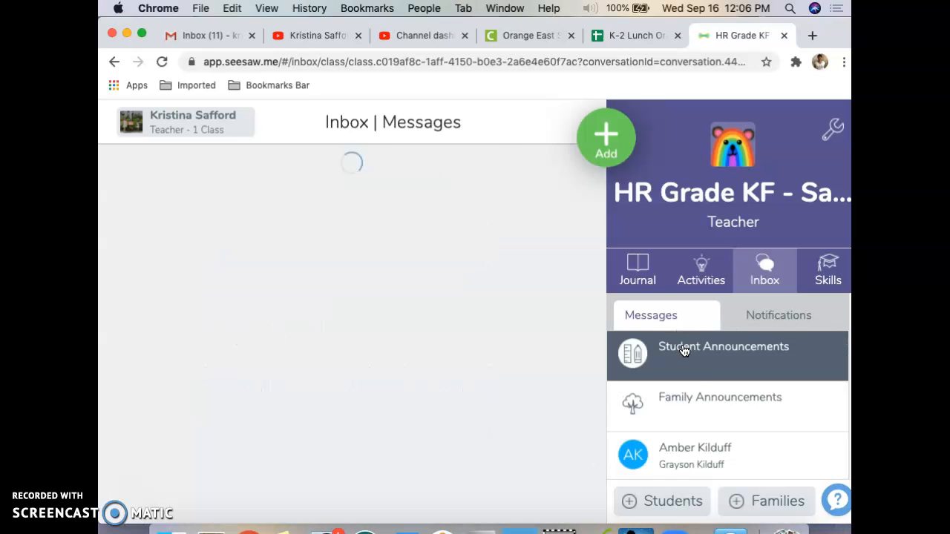
left_click(695, 398)
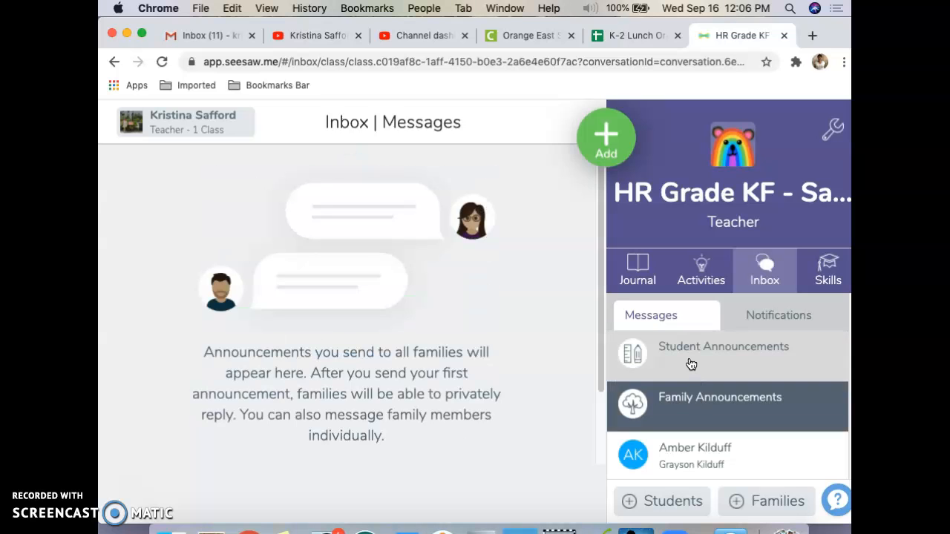
left_click(690, 363)
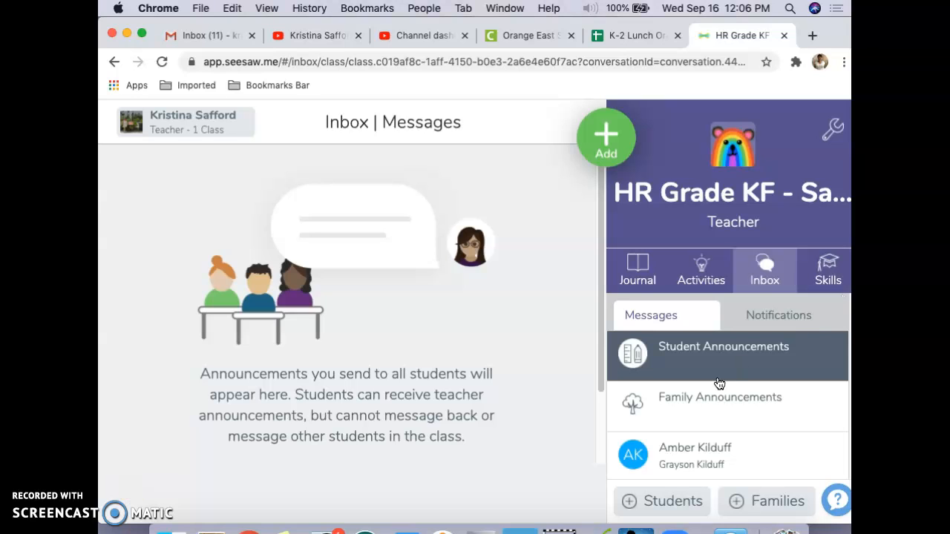
scroll(727, 386, "down", 3)
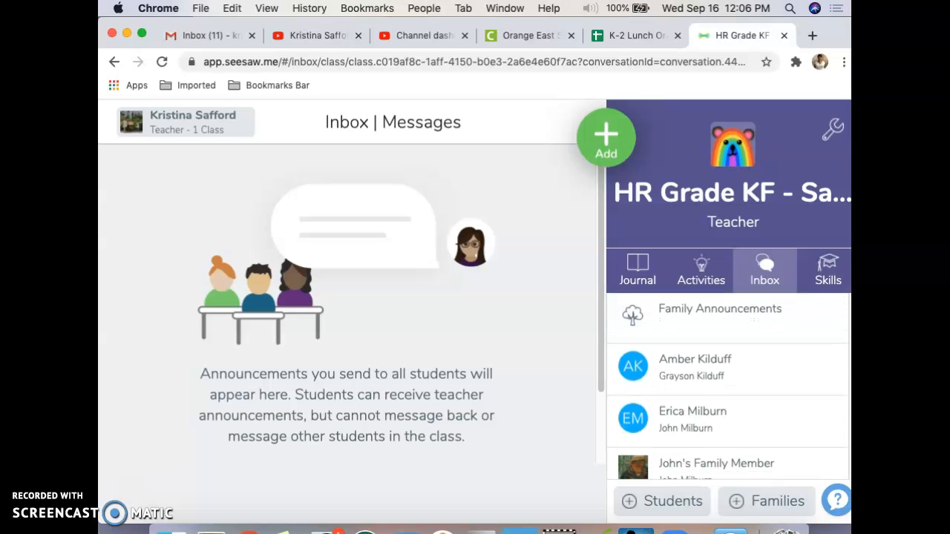
scroll(844, 422, "down", 5)
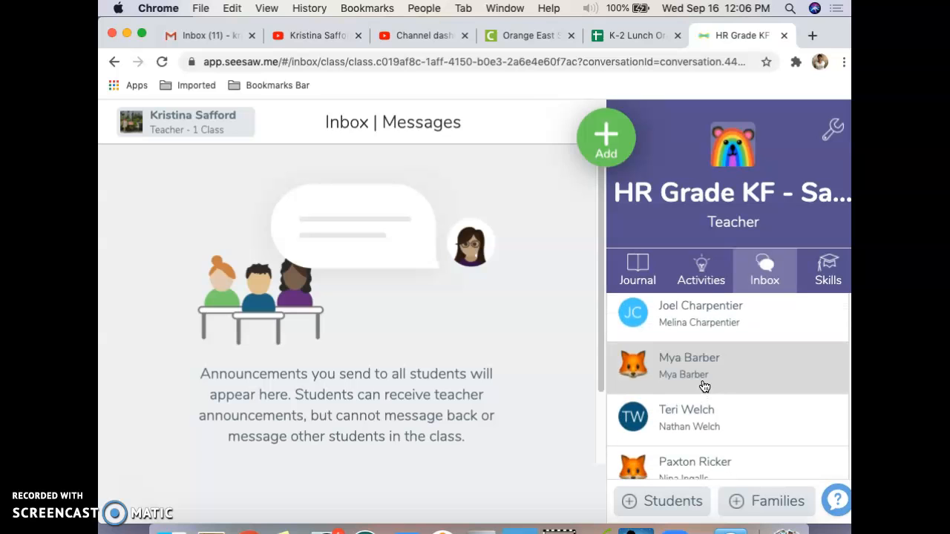
left_click(703, 386)
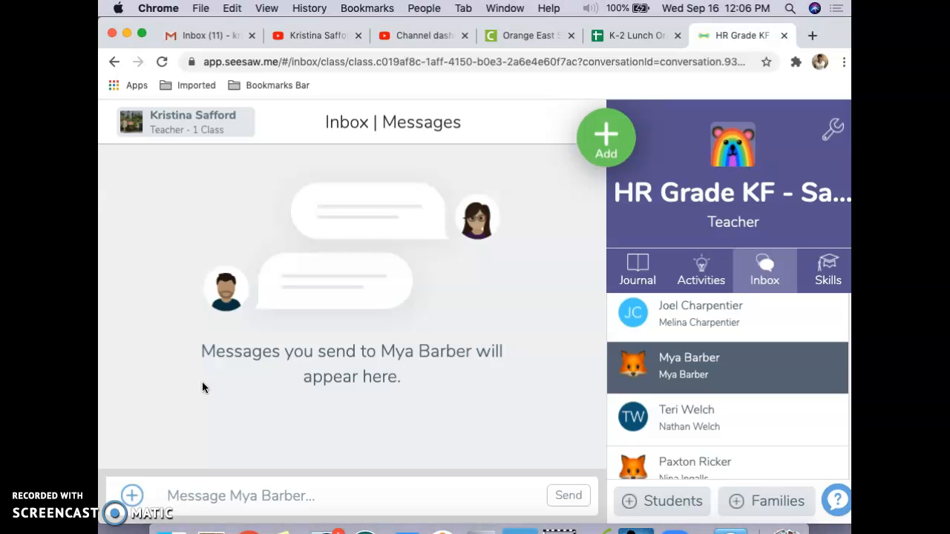
Step: Paste the video link into the student's message box, then cut it back out unsent
left_click(221, 500)
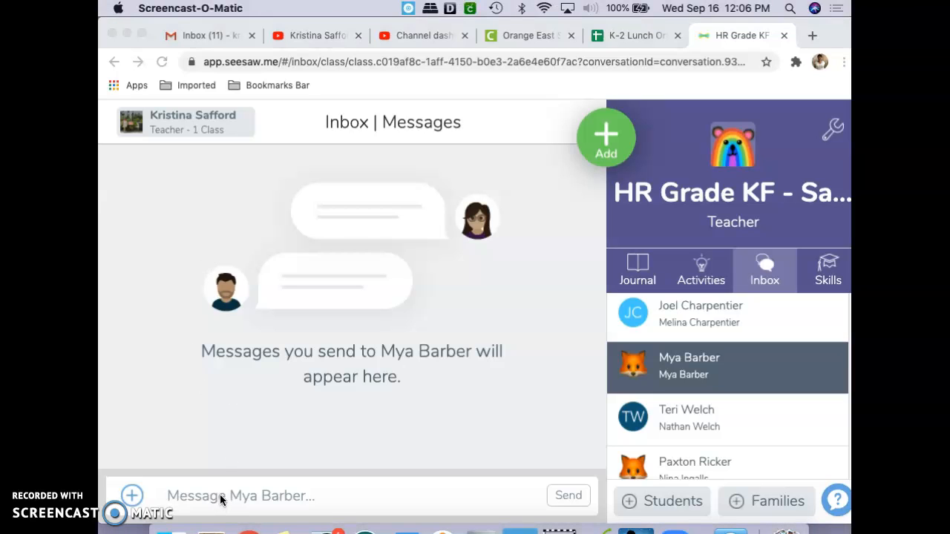
left_click(287, 497)
left_click(333, 498)
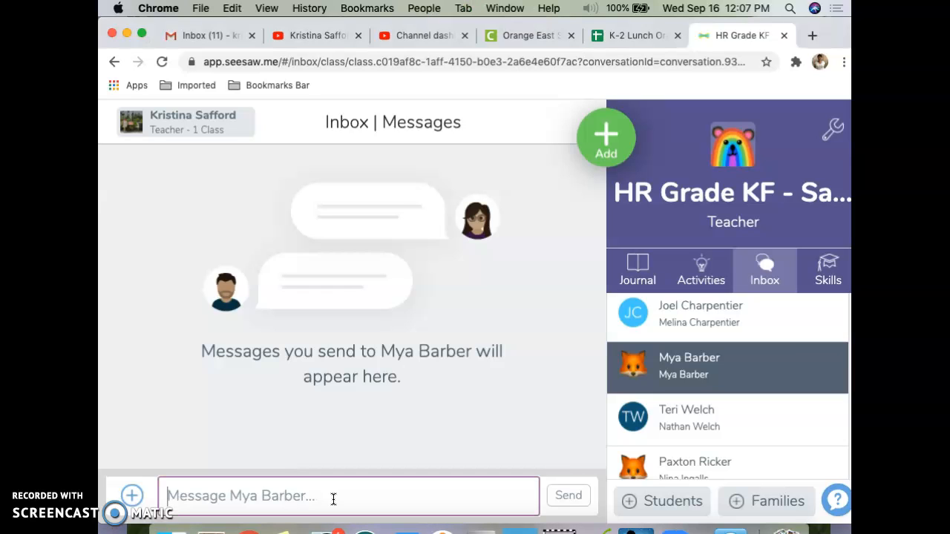
type("https://youtu.be/vWDBJ2Atvq0")
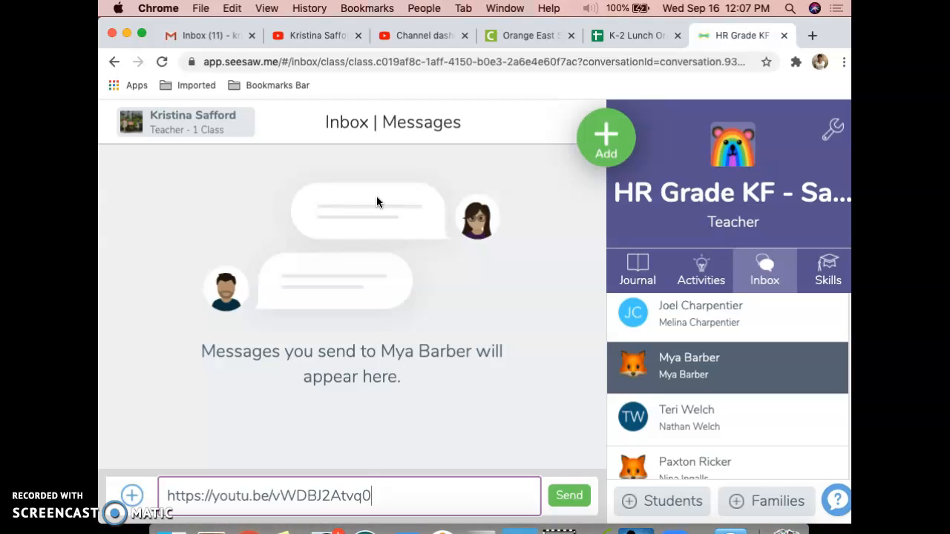
left_click_drag(385, 495, 157, 504)
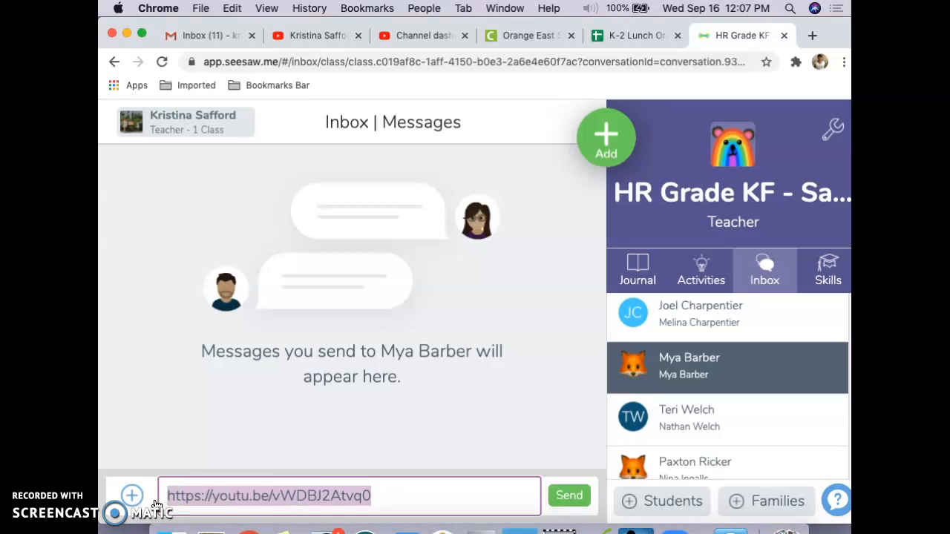
key("super+x")
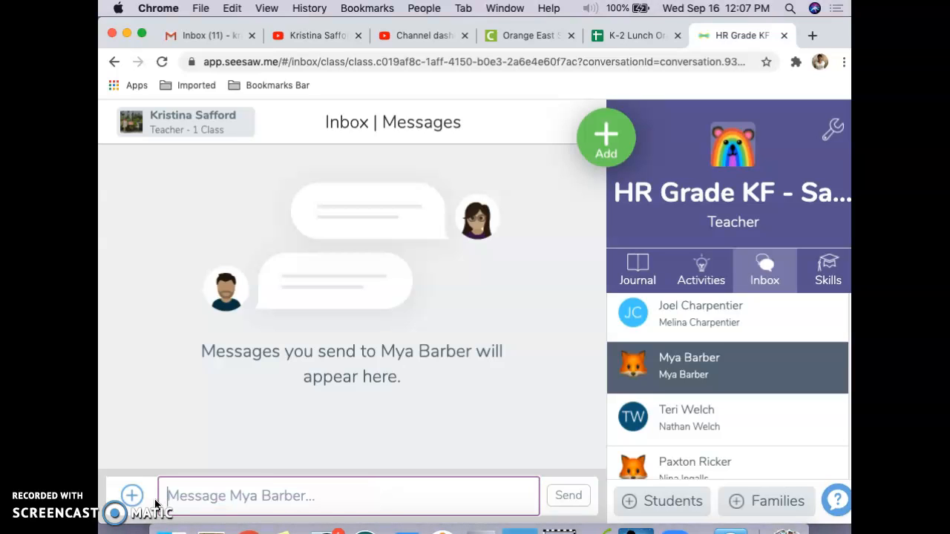
Step: Close the Seesaw tab and go to Google Sheets from the Google apps grid in a new tab
left_click(783, 36)
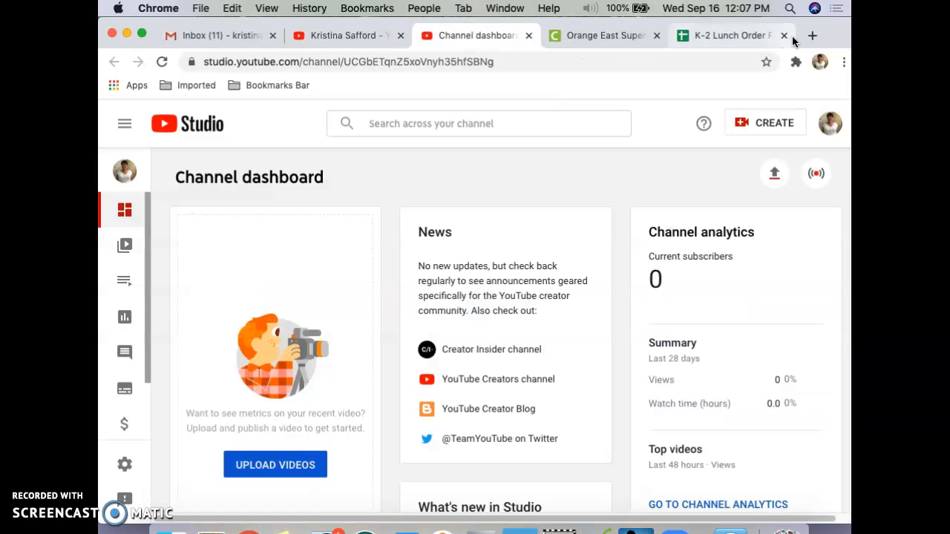
left_click(812, 37)
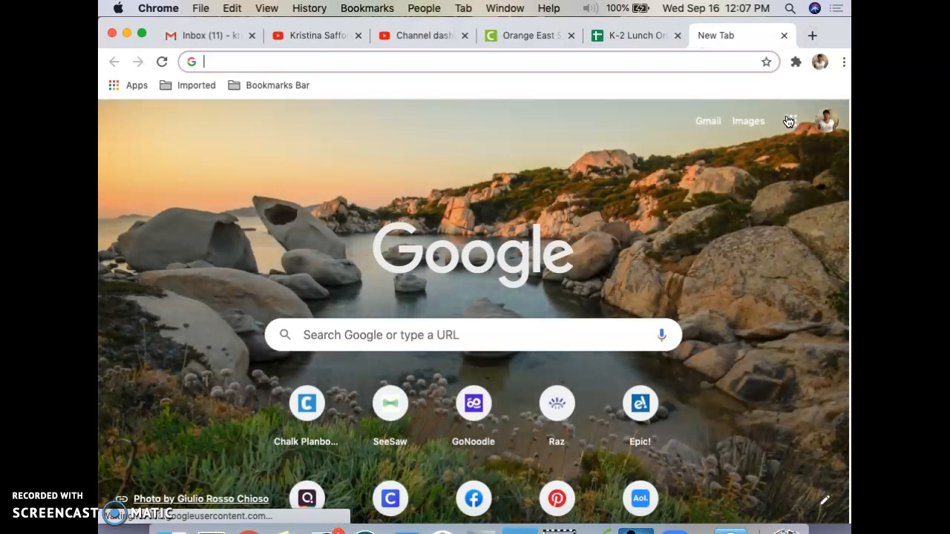
left_click(789, 121)
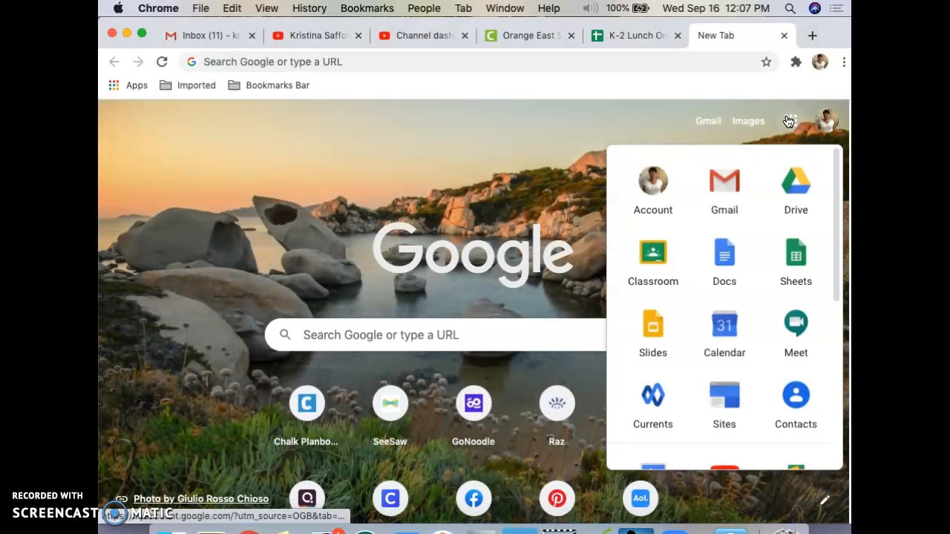
left_click(791, 255)
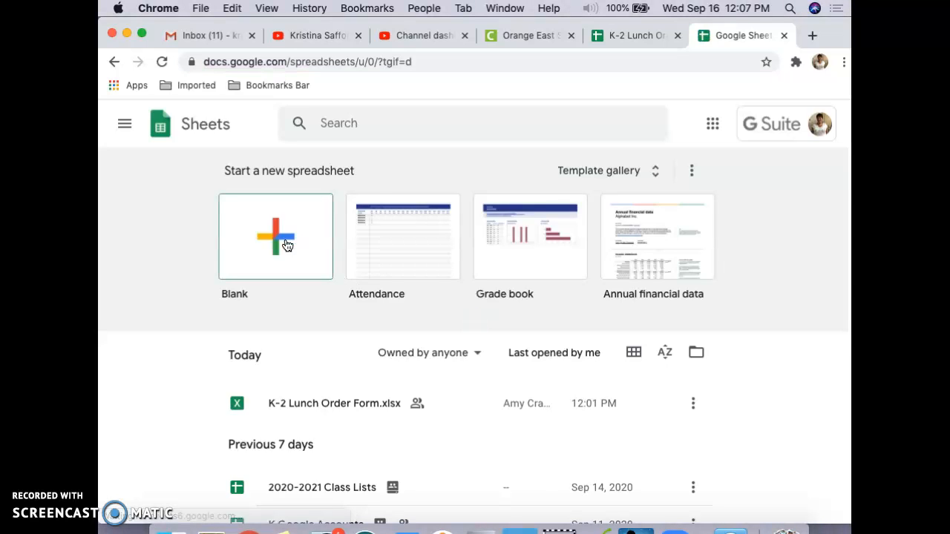
Step: Start a blank spreadsheet, enter 'Math Videos' in cell A1, and widen column A
left_click(286, 245)
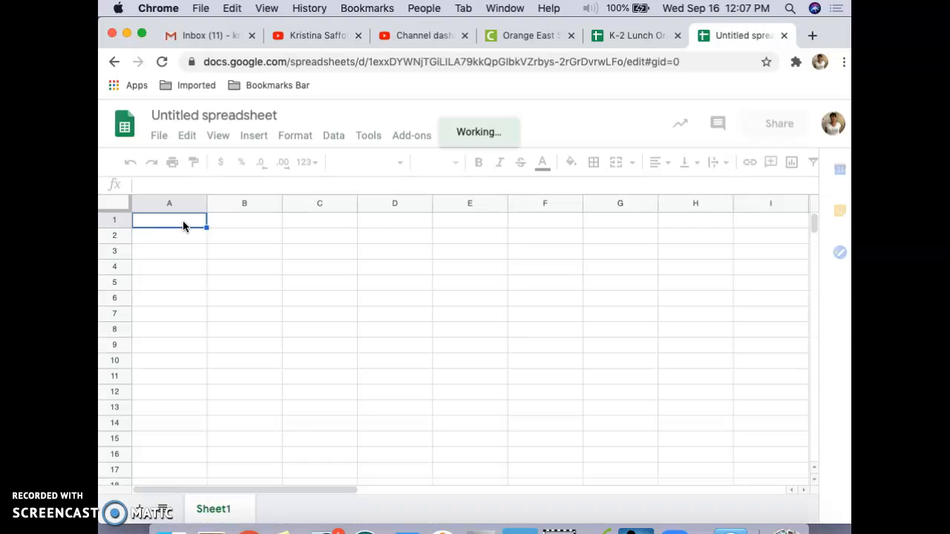
type("Math Videos")
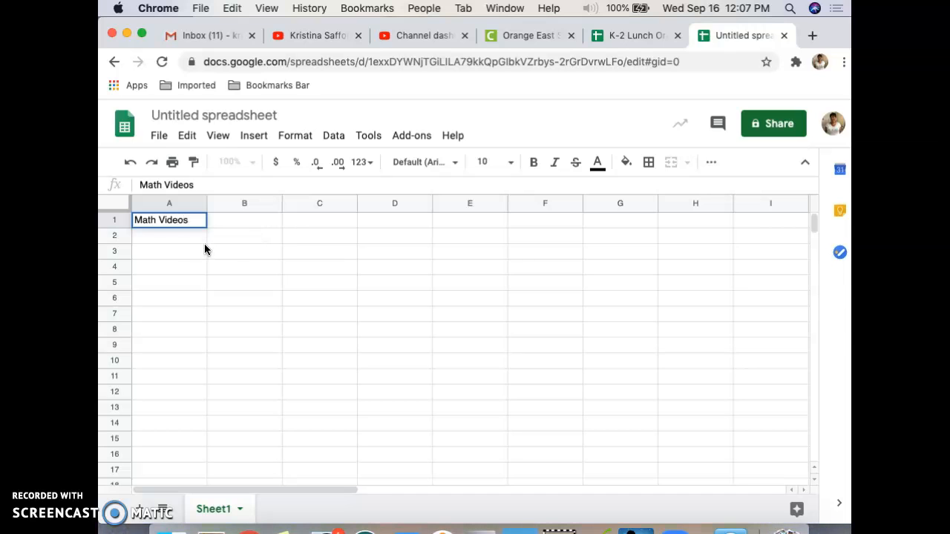
left_click_drag(206, 204, 283, 207)
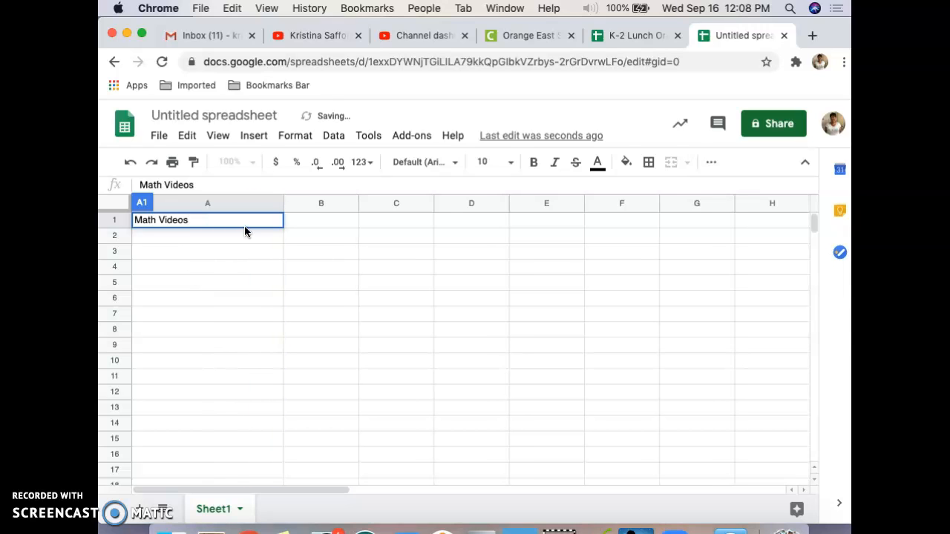